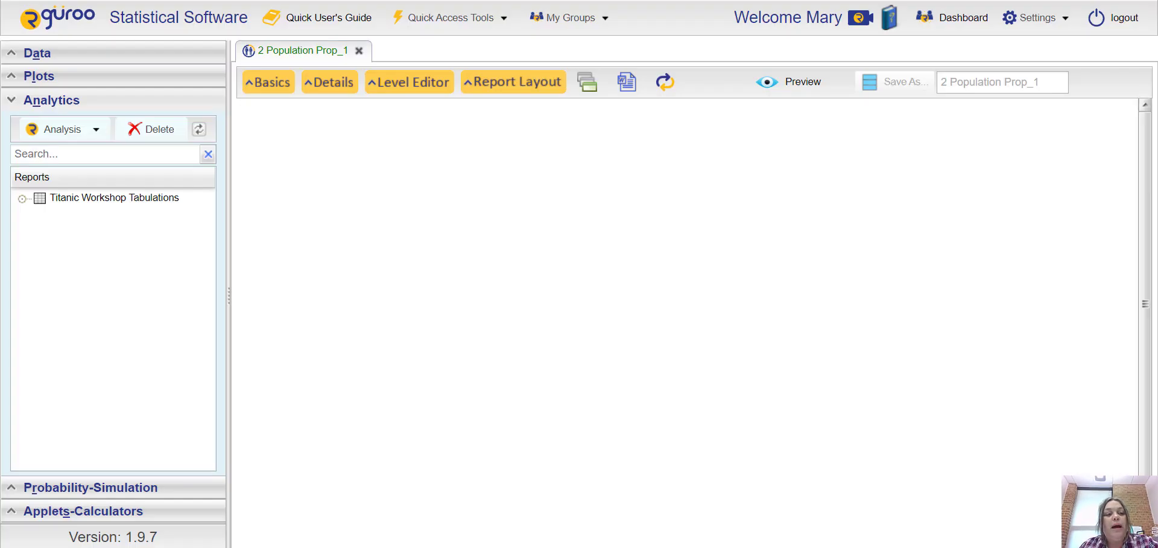
- Start a new proportion inference analysis for two populations
{"action": "left_click", "coordinate": [60, 128]}
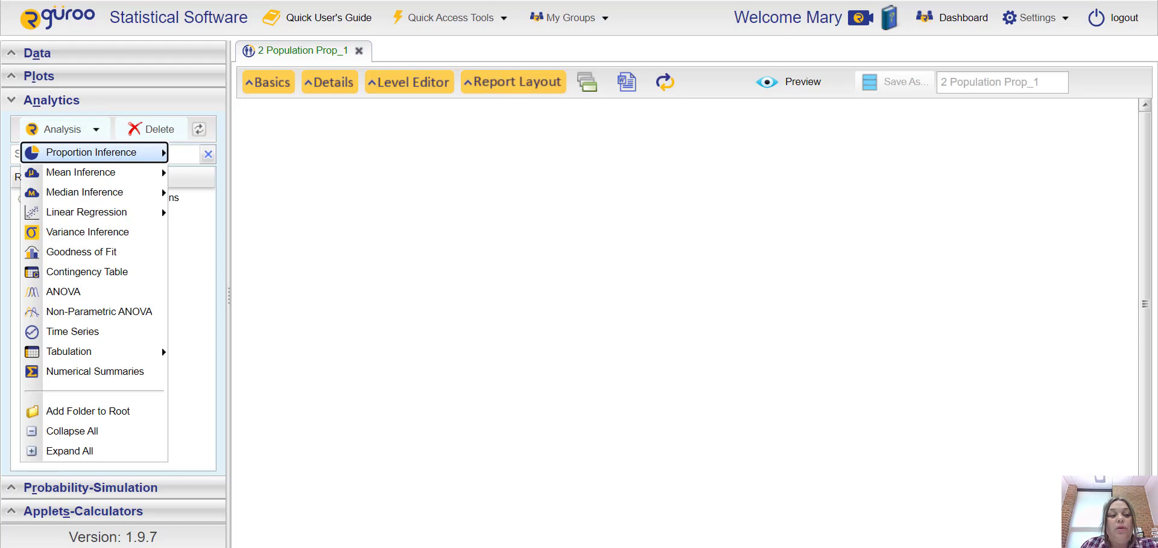
{"action": "mouse_move", "coordinate": [120, 152]}
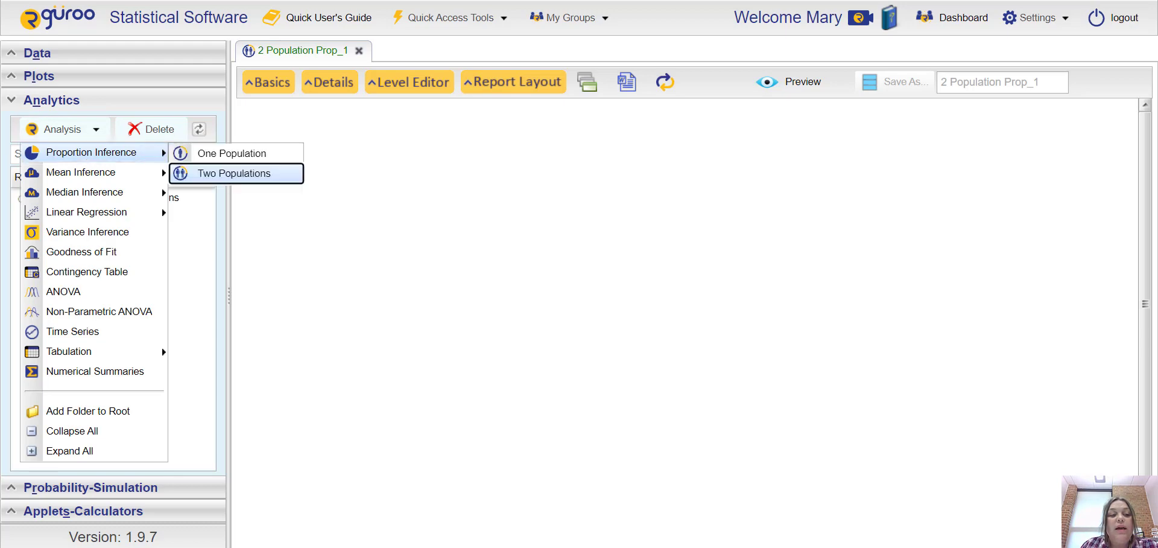
{"action": "left_click", "coordinate": [234, 173]}
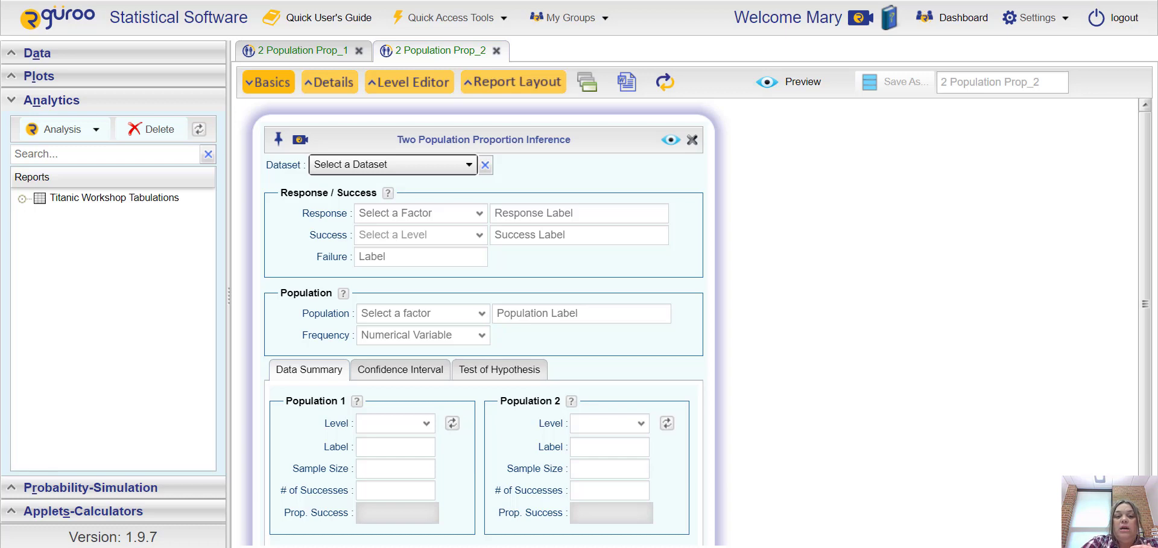
- Label the response variable "Weight" and its success outcome "Overweight"
{"action": "left_click", "coordinate": [564, 213]}
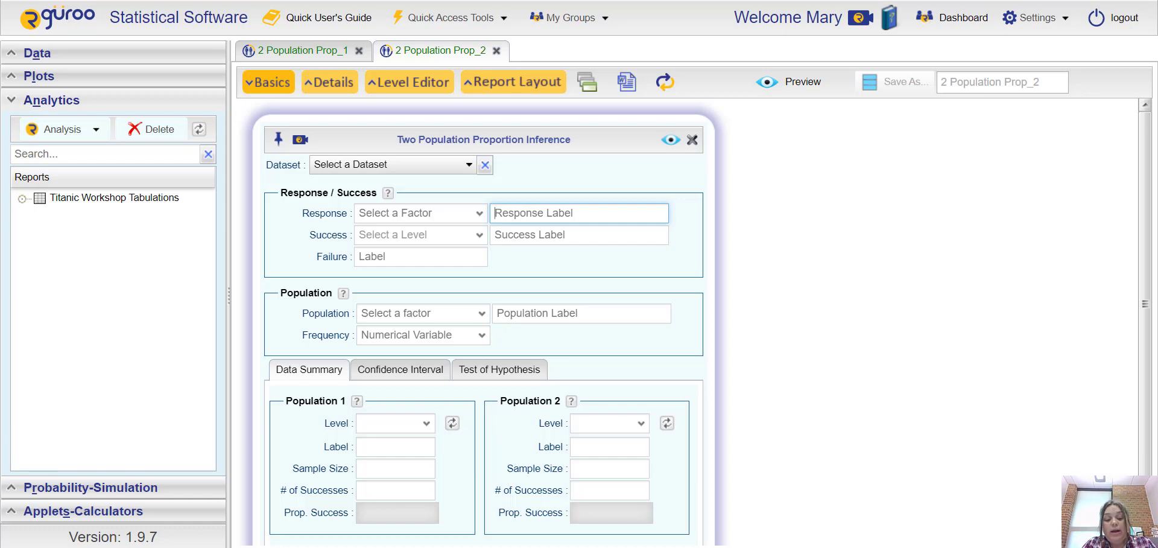
{"action": "type", "text": "Weight"}
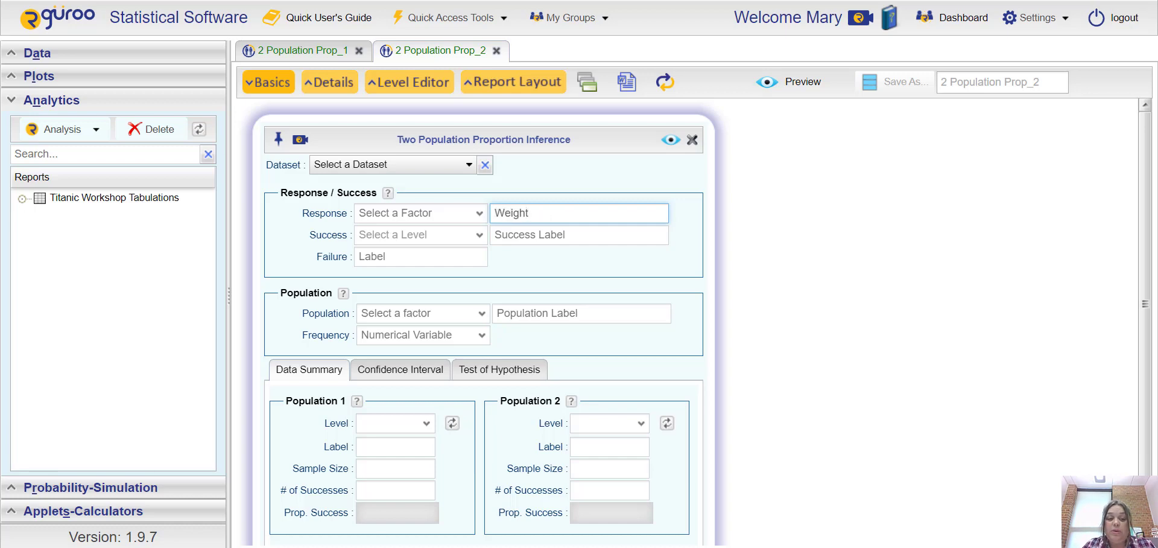
{"action": "left_click", "coordinate": [568, 238]}
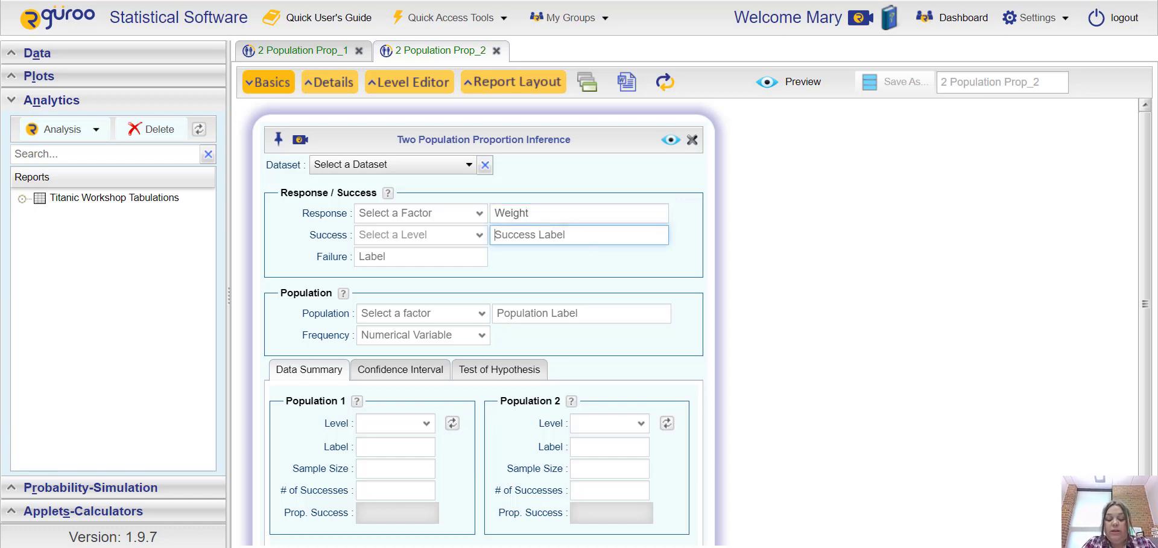
{"action": "type", "text": "Ov"}
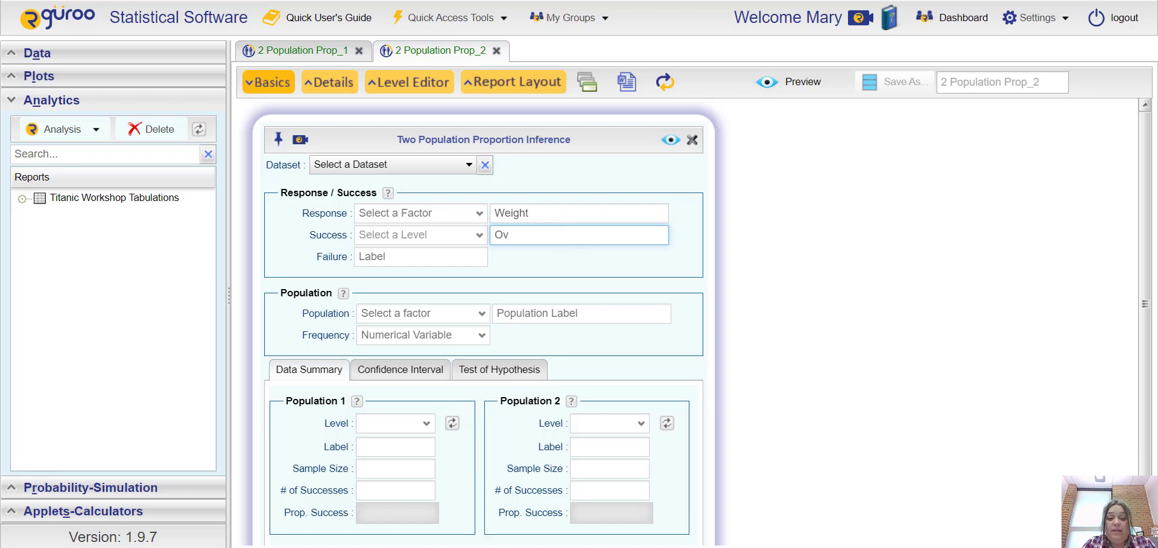
{"action": "type", "text": "erweig"}
{"action": "key", "text": "BackSpace"}
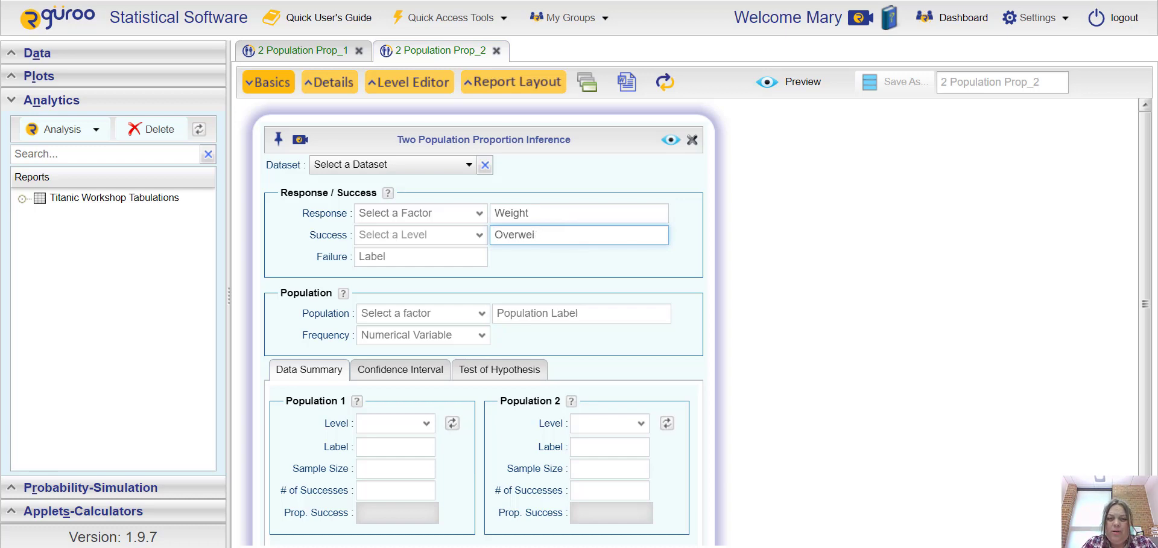
{"action": "type", "text": "ight"}
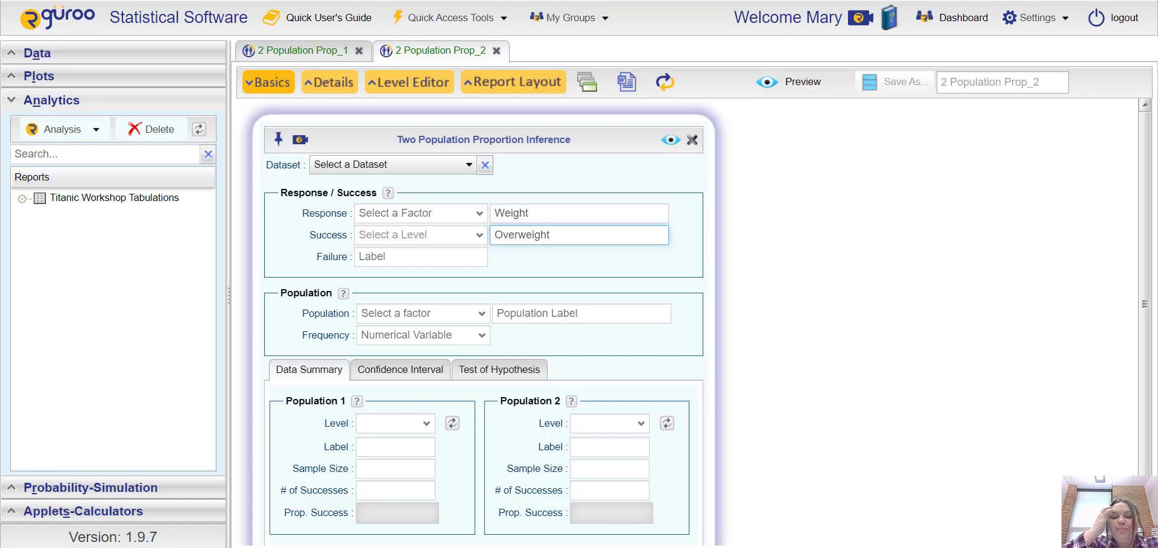
- Label the population "6-11 Year-Olds" and the failure outcome "Not Overweight"
{"action": "left_click", "coordinate": [581, 313]}
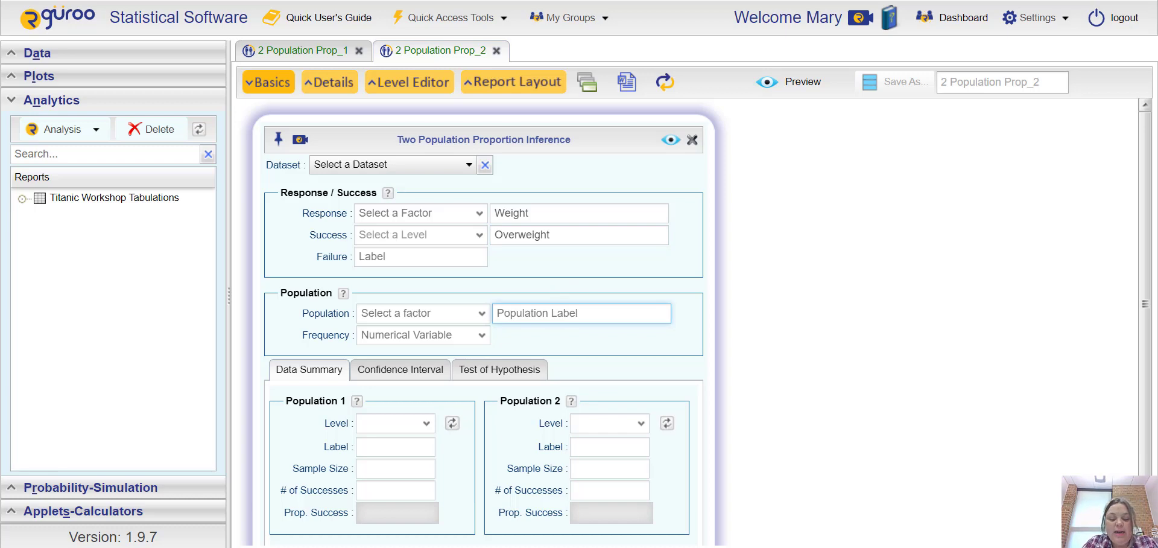
{"action": "type", "text": "6-11 Year "}
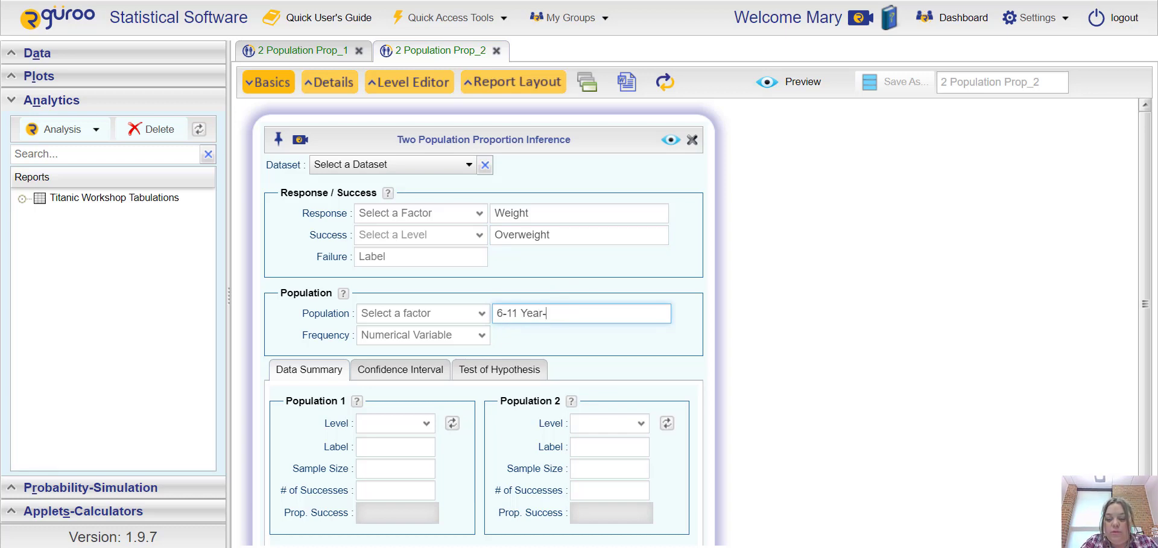
{"action": "type", "text": "Olds"}
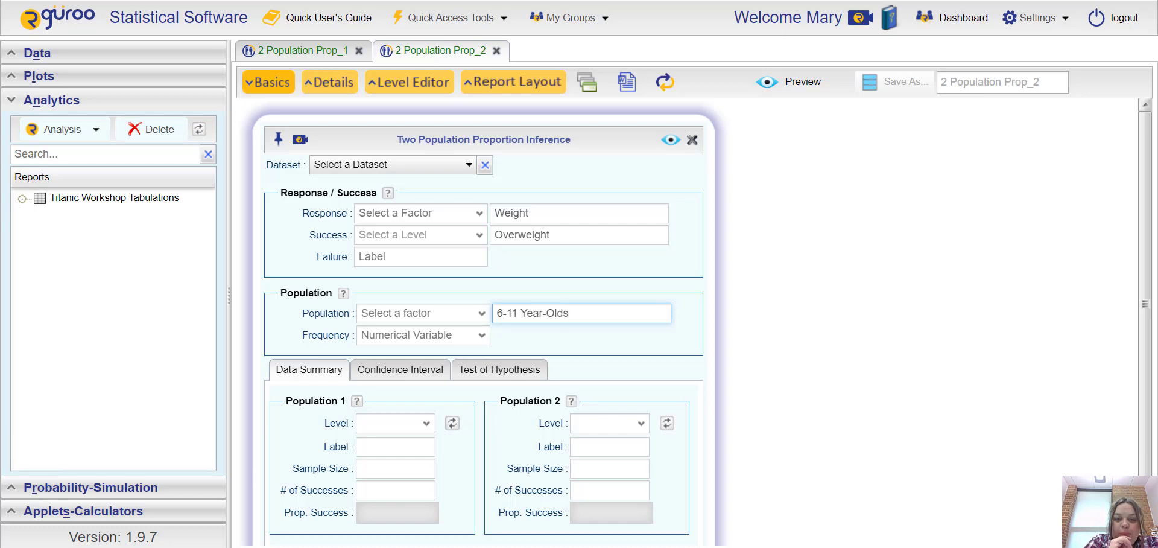
{"action": "left_click", "coordinate": [420, 256]}
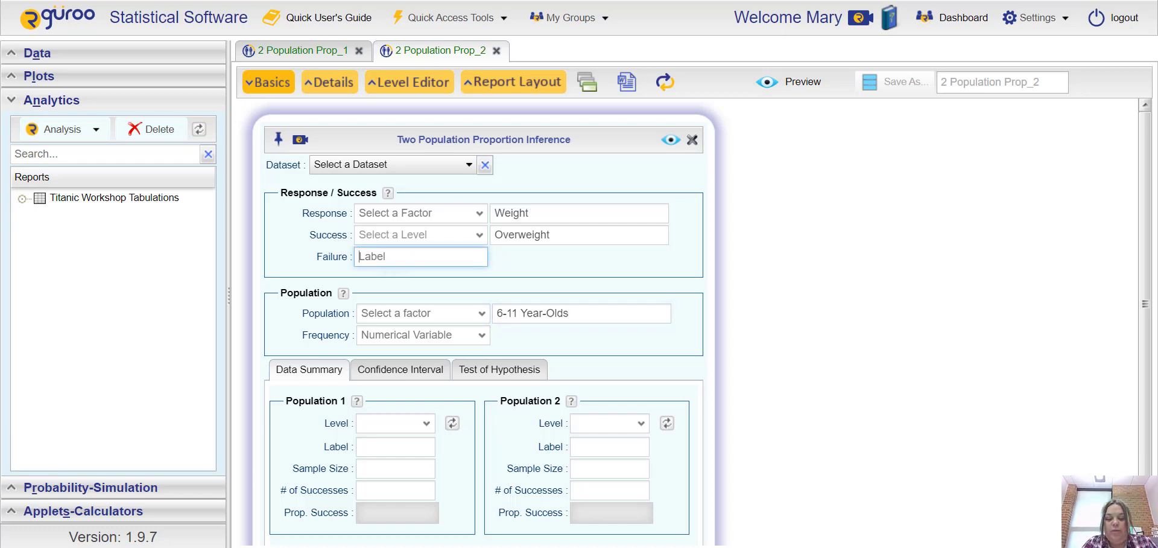
{"action": "type", "text": "Not Overweight"}
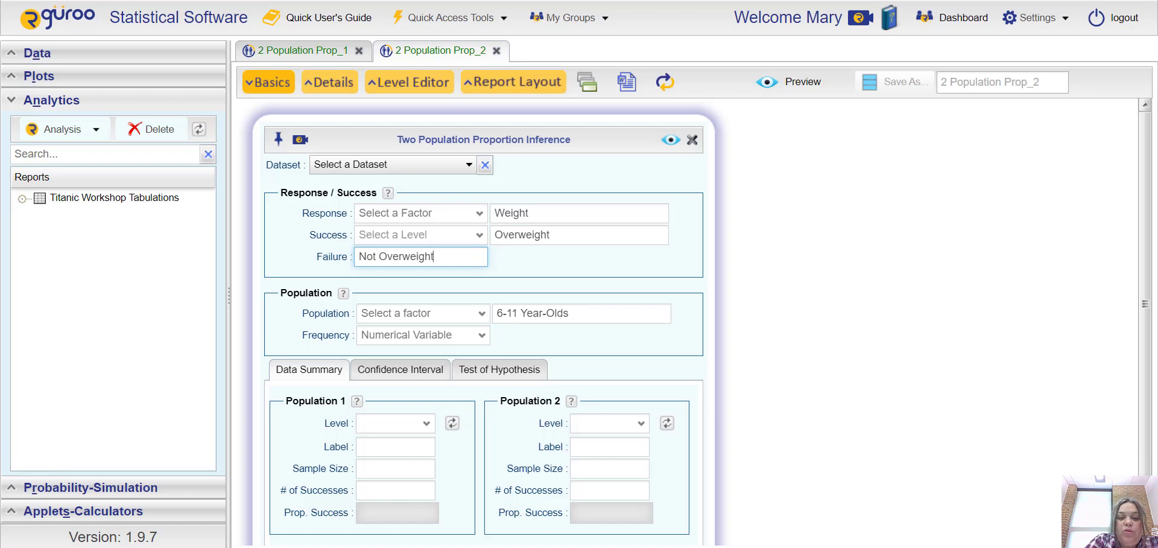
- Label Population 1 "Boys" and Population 2 "Girls" in the data summary
{"action": "left_click", "coordinate": [395, 447]}
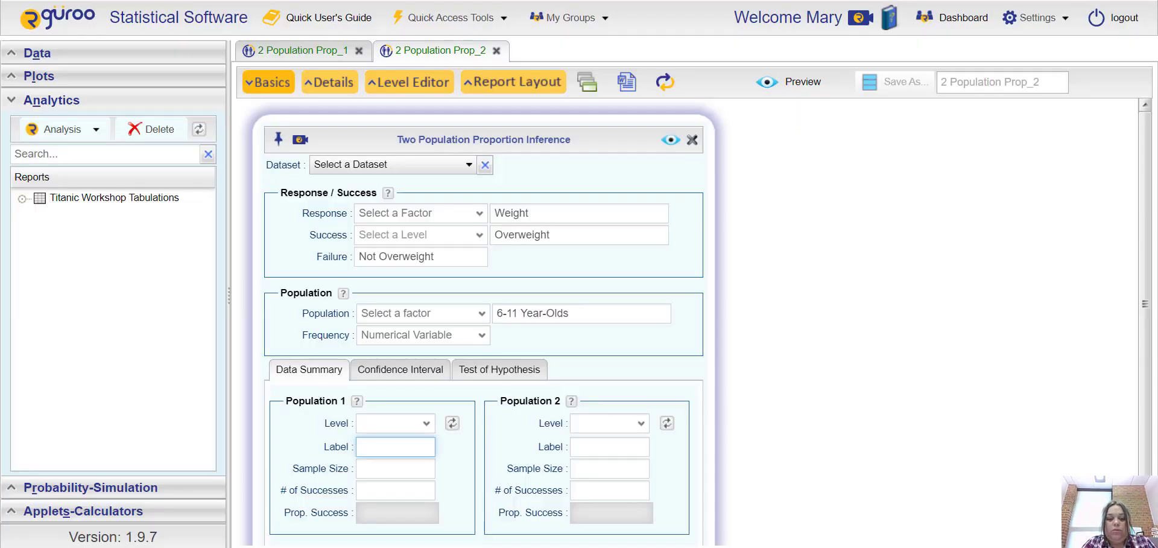
{"action": "type", "text": "Boys"}
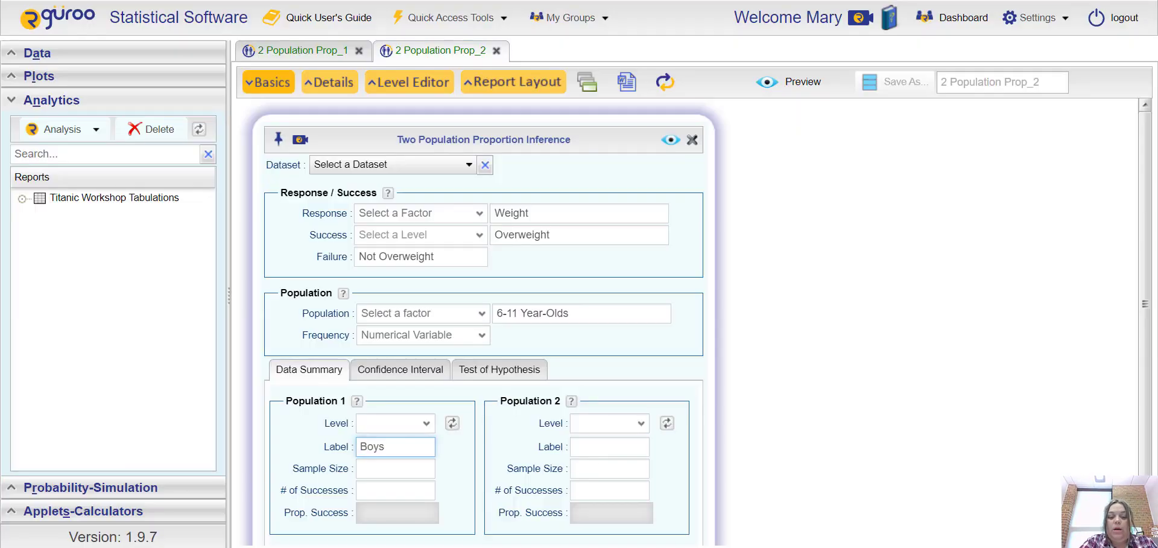
{"action": "left_click", "coordinate": [609, 447]}
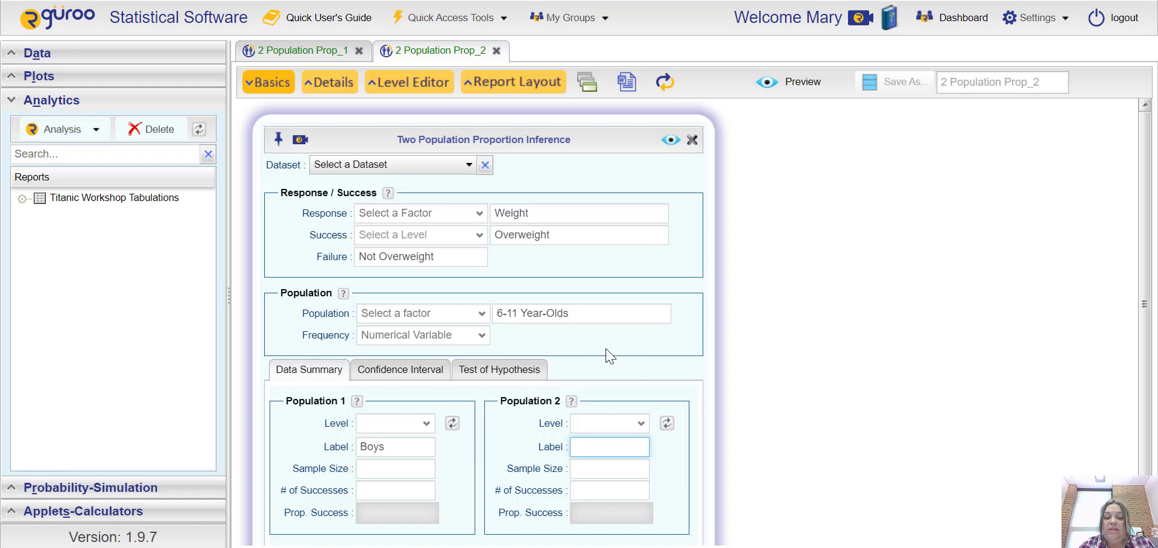
{"action": "type", "text": "Girls"}
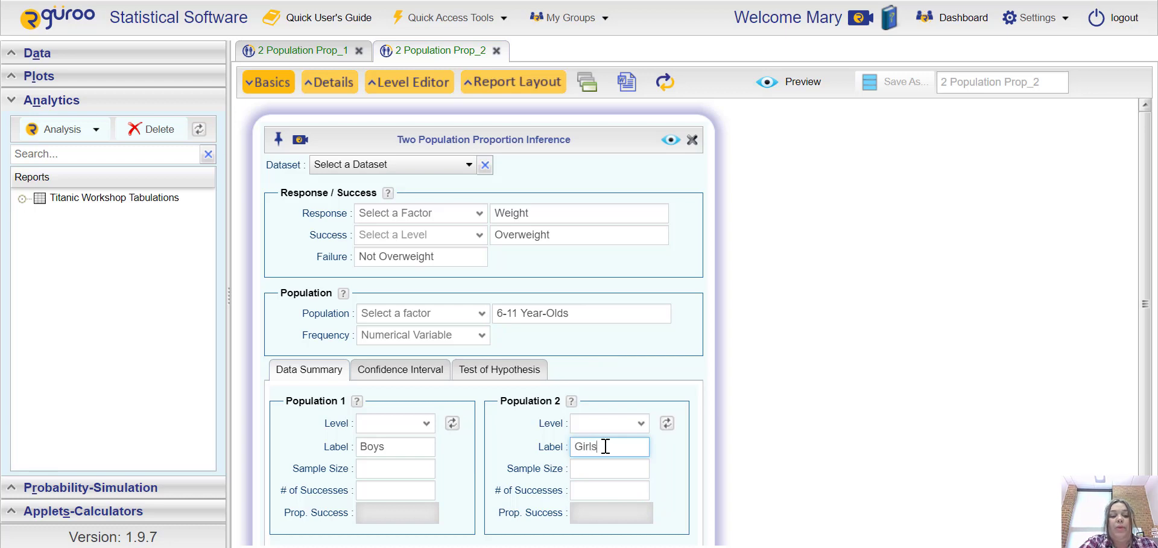
- Enter the boys' data from the NHANES problem: sample size 546 and 87 successes
{"action": "key", "text": "Tab"}
{"action": "key", "text": "alt+Tab"}
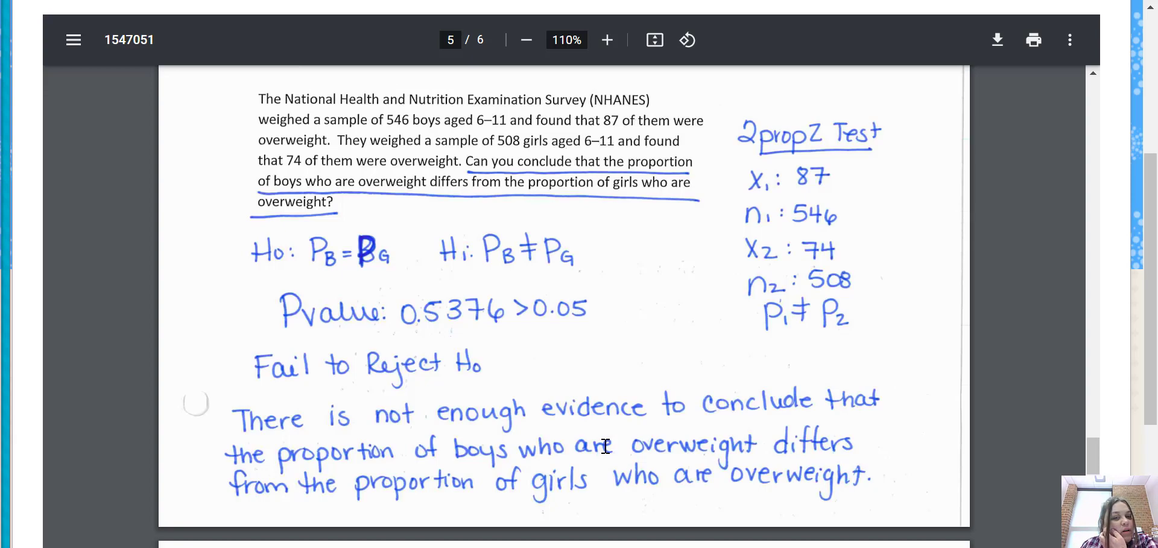
{"action": "key", "text": "alt+Tab"}
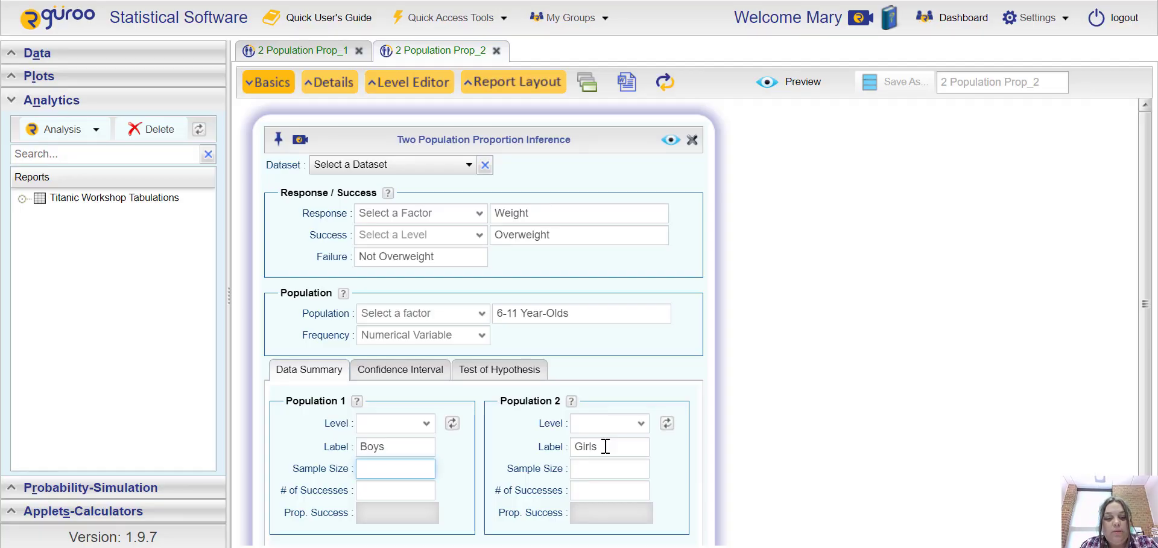
{"action": "type", "text": "546"}
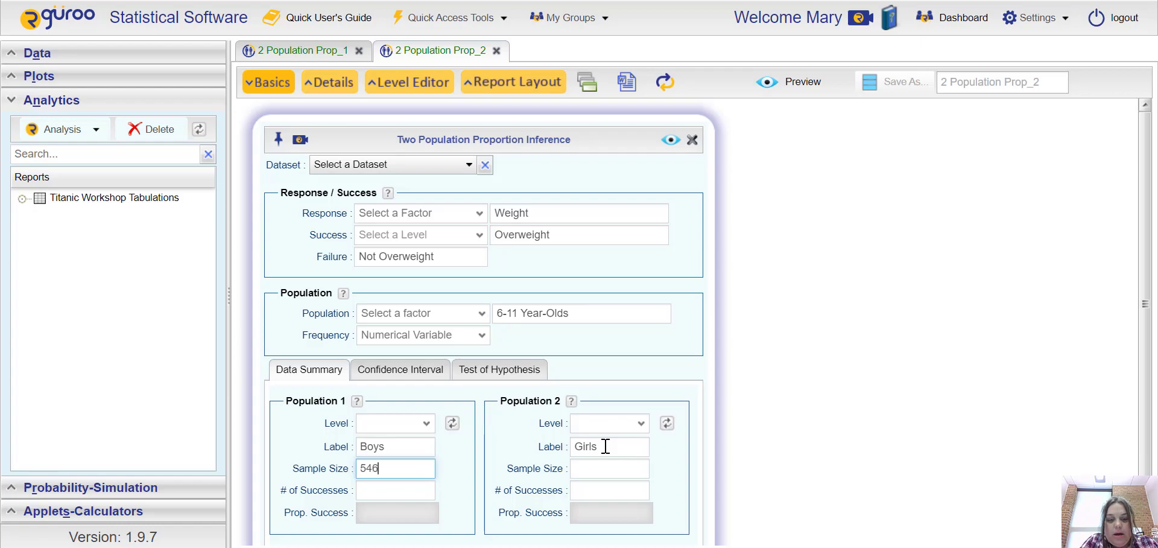
{"action": "key", "text": "Tab"}
{"action": "key", "text": "alt+Tab"}
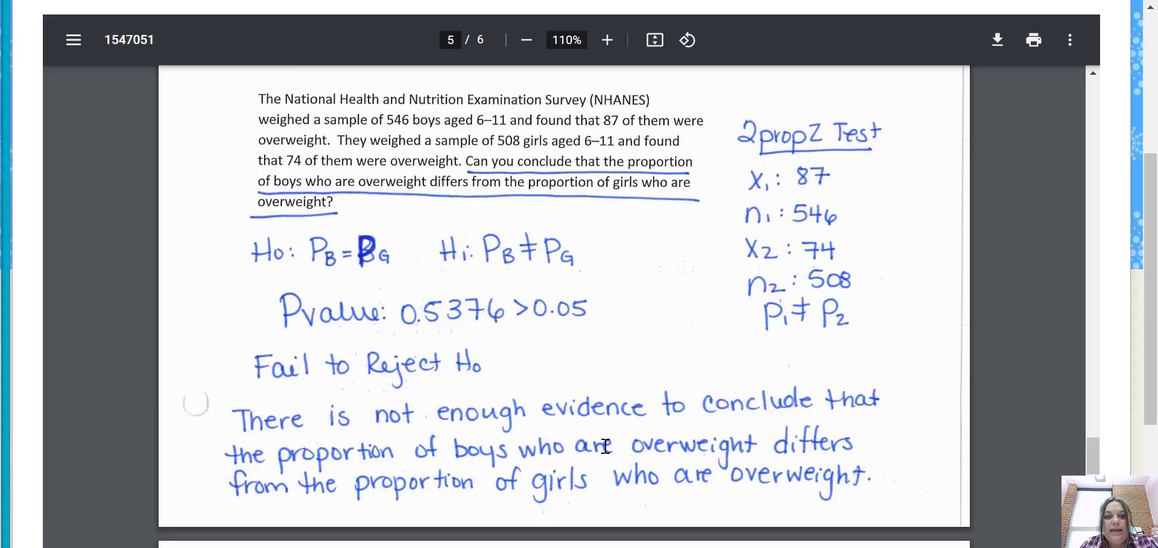
{"action": "key", "text": "alt+Tab"}
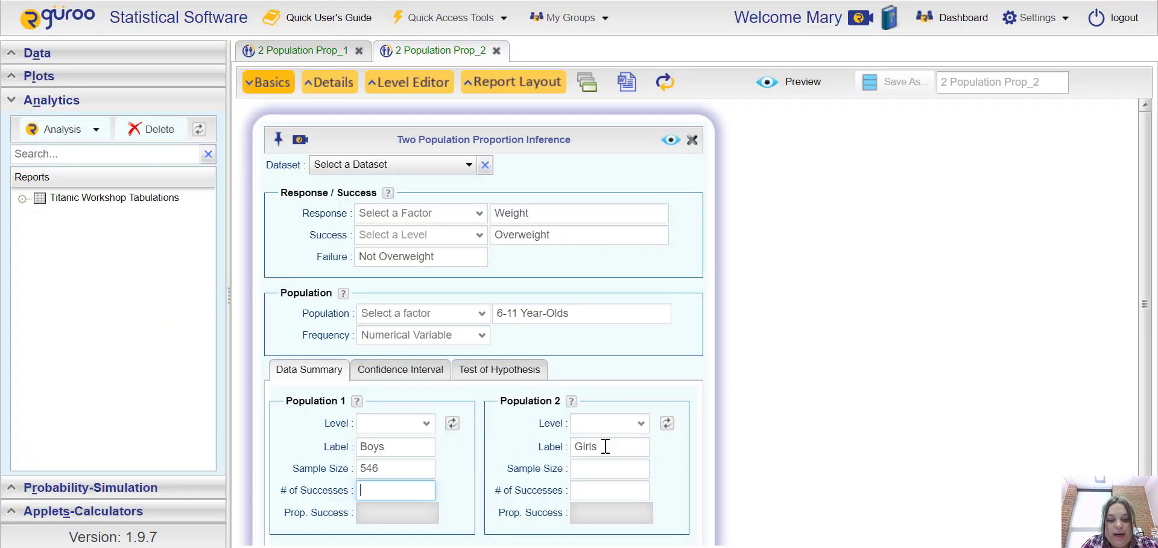
{"action": "type", "text": "87"}
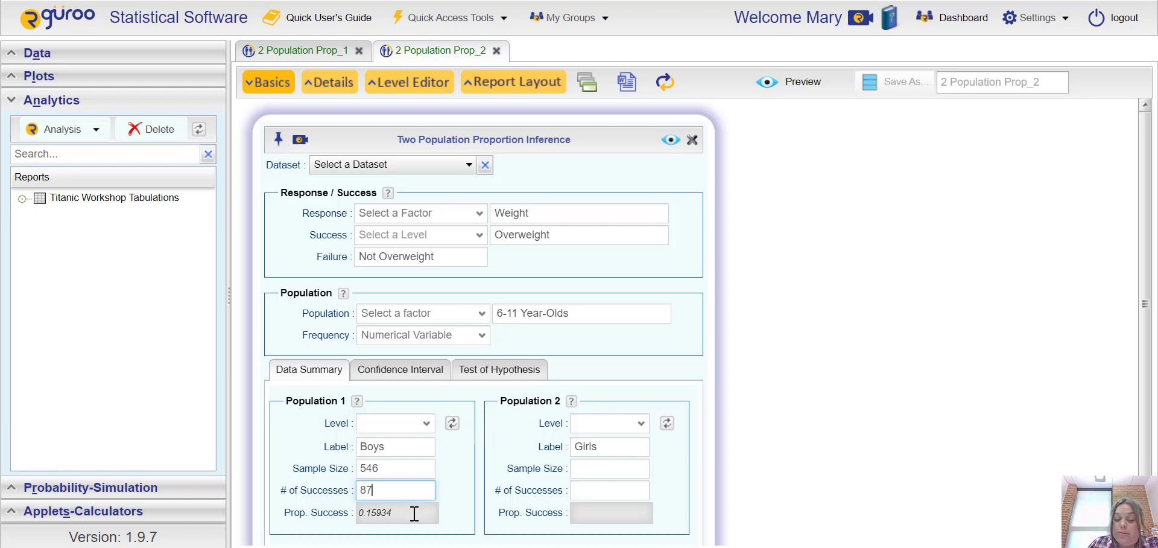
- Enter the girls' data from the NHANES problem: sample size 508 and 74 successes
{"action": "left_click", "coordinate": [602, 466]}
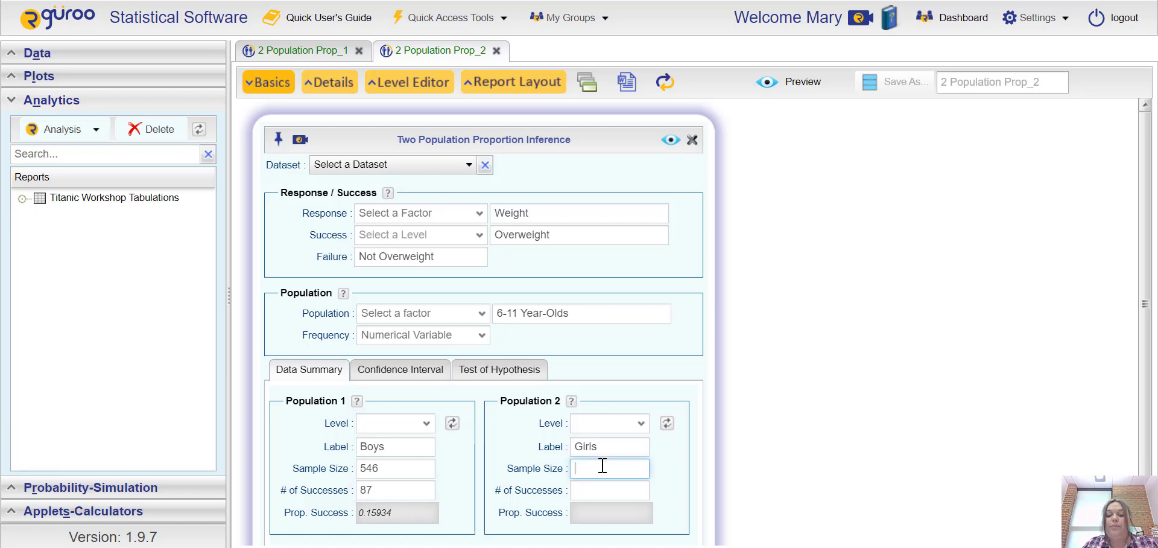
{"action": "key", "text": "alt+Tab"}
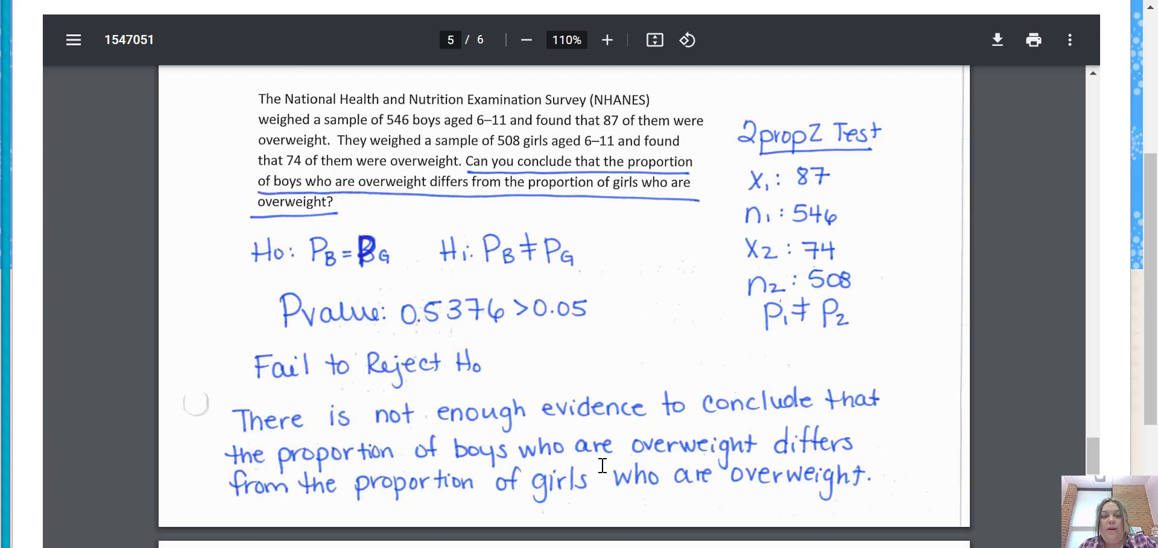
{"action": "key", "text": "alt+Tab"}
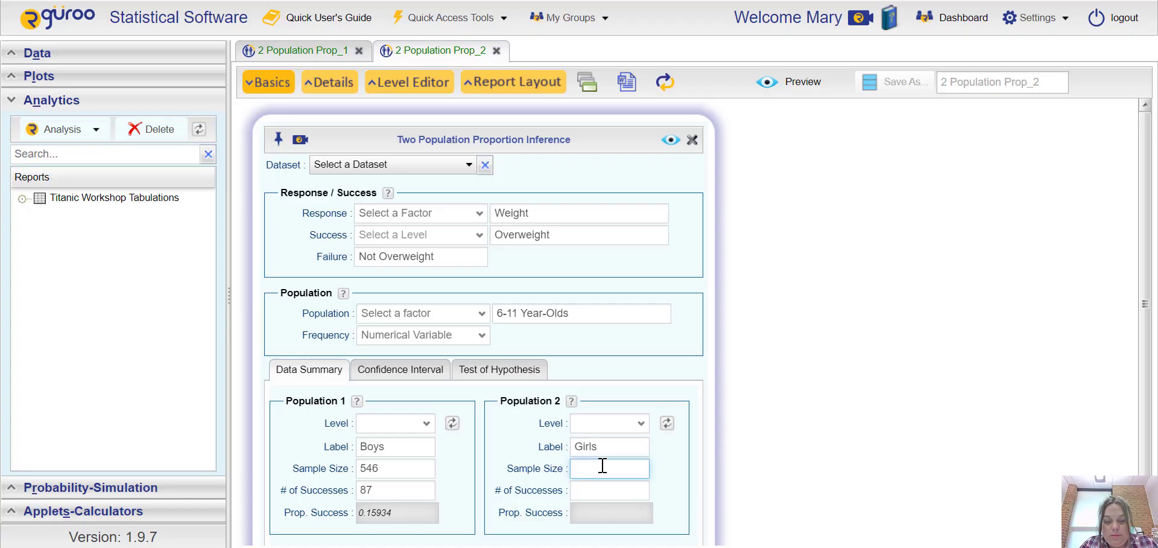
{"action": "type", "text": "508"}
{"action": "left_click", "coordinate": [602, 466]}
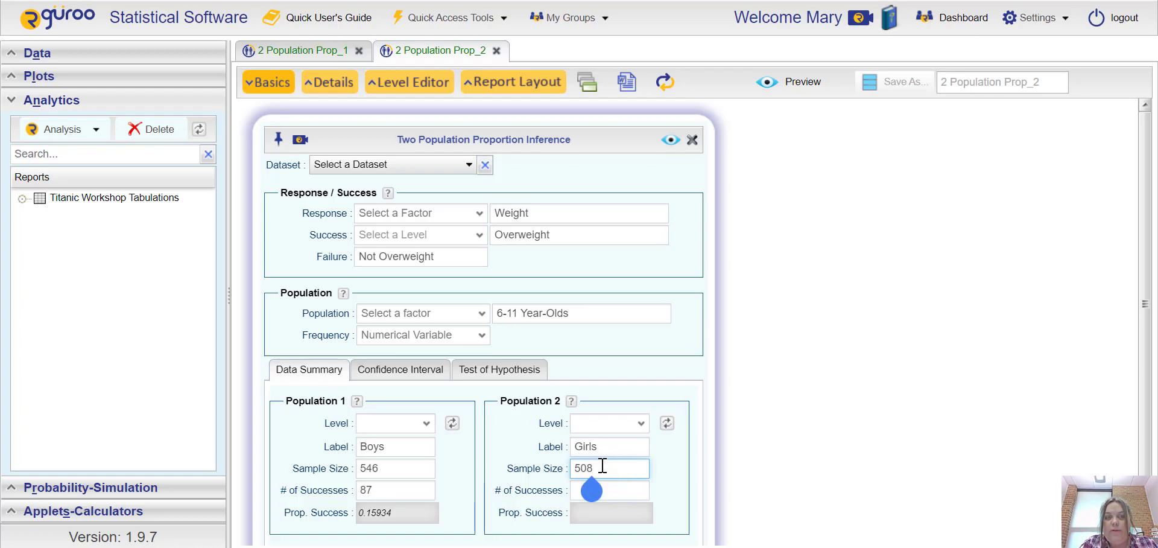
{"action": "key", "text": "Tab"}
{"action": "key", "text": "alt+Tab"}
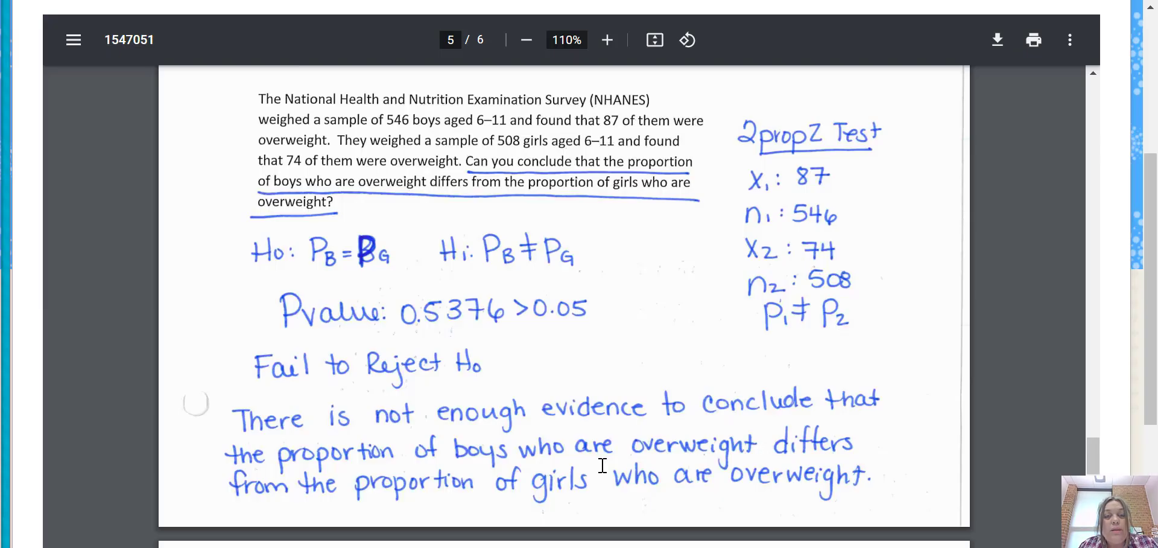
{"action": "key", "text": "alt+Tab"}
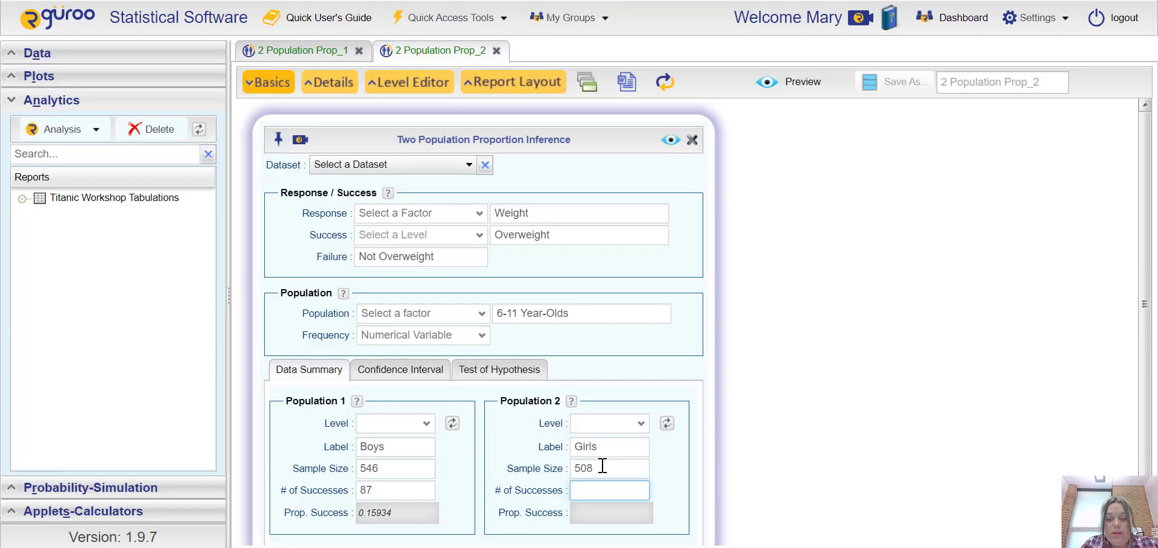
{"action": "type", "text": "74"}
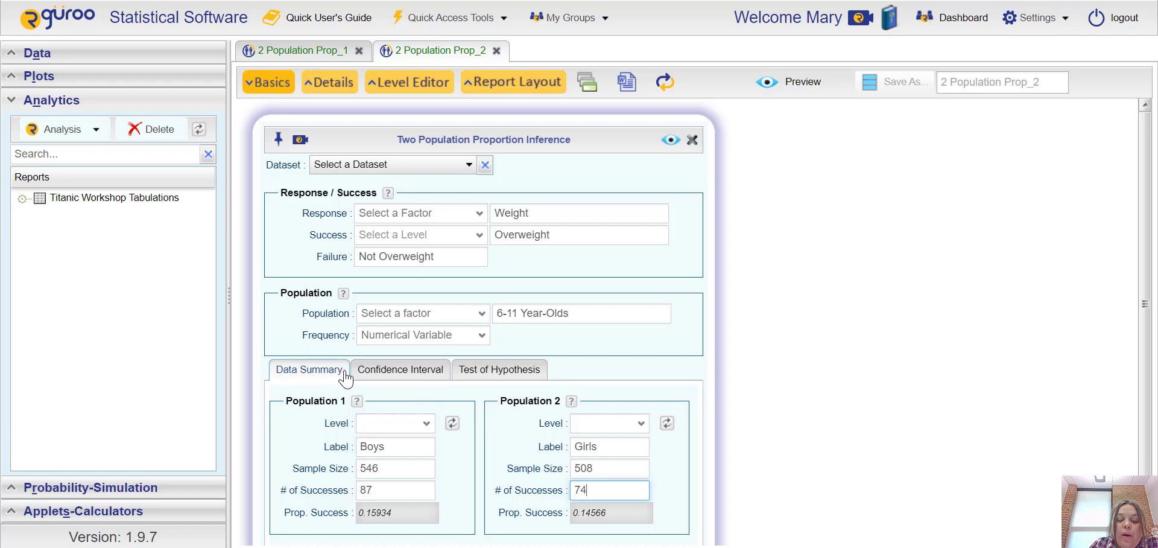
- Open the Test of Hypothesis settings and check the alternative hypothesis in the NHANES problem document
{"action": "left_click", "coordinate": [503, 375]}
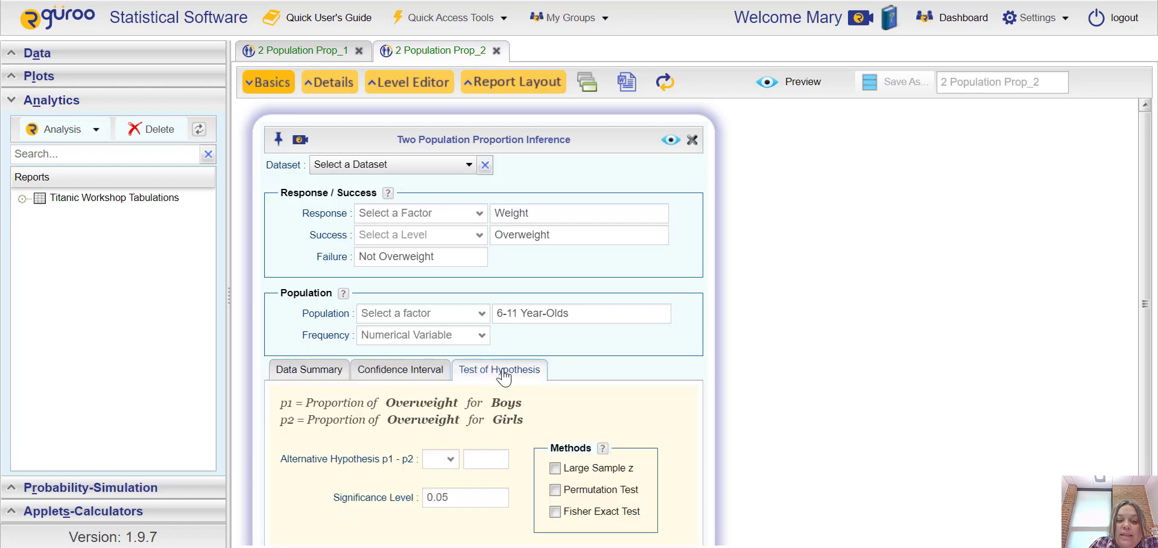
{"action": "scroll", "coordinate": [668, 371], "scroll_direction": "down", "scroll_amount": 1}
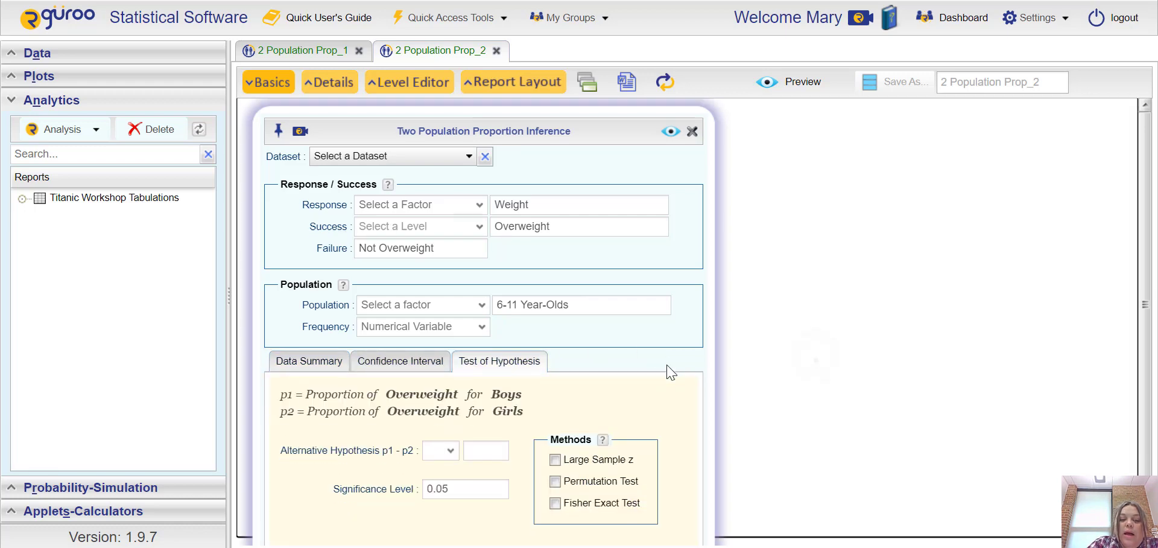
{"action": "scroll", "coordinate": [668, 370], "scroll_direction": "down", "scroll_amount": 1}
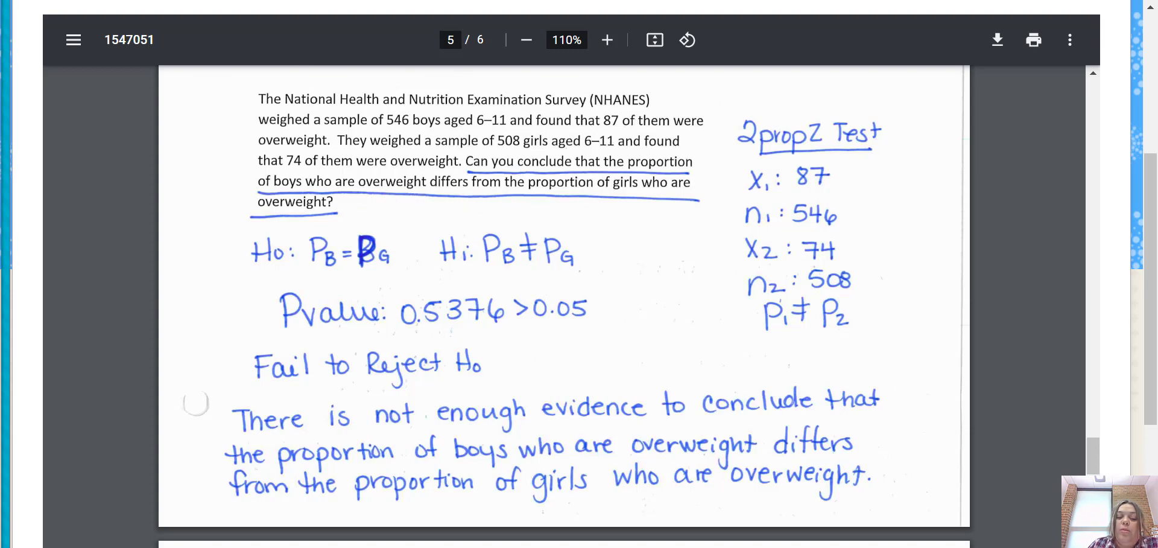
{"action": "key", "text": "ctrl+Tab"}
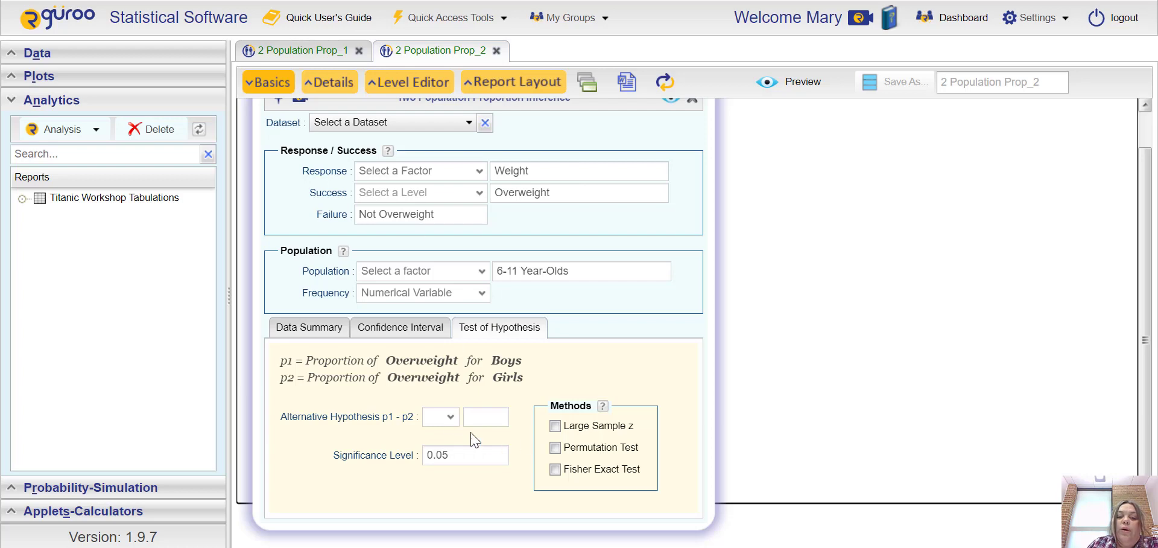
{"action": "left_click", "coordinate": [454, 421]}
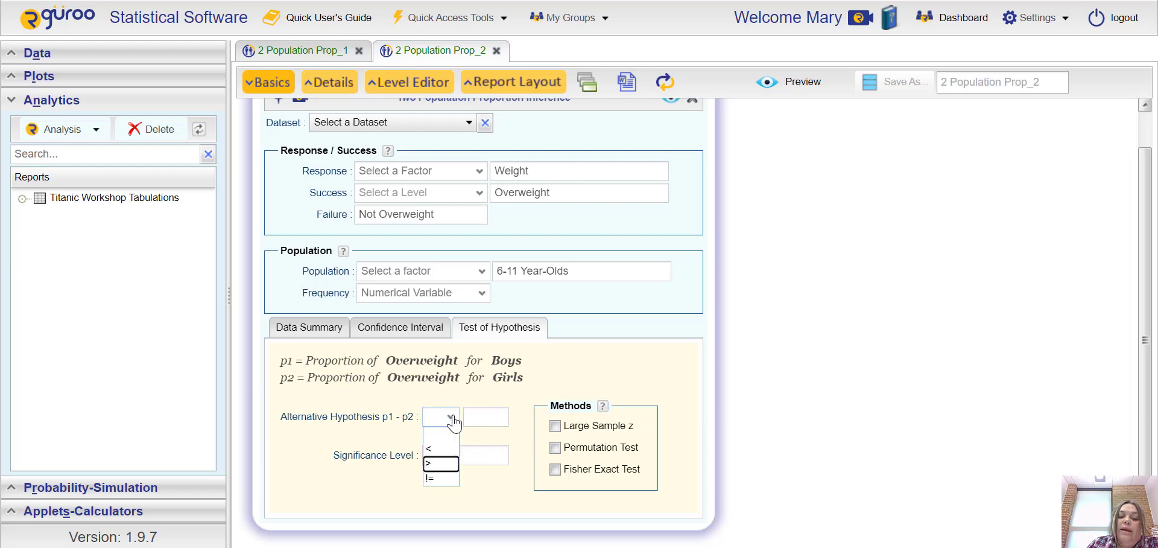
{"action": "left_click", "coordinate": [440, 471]}
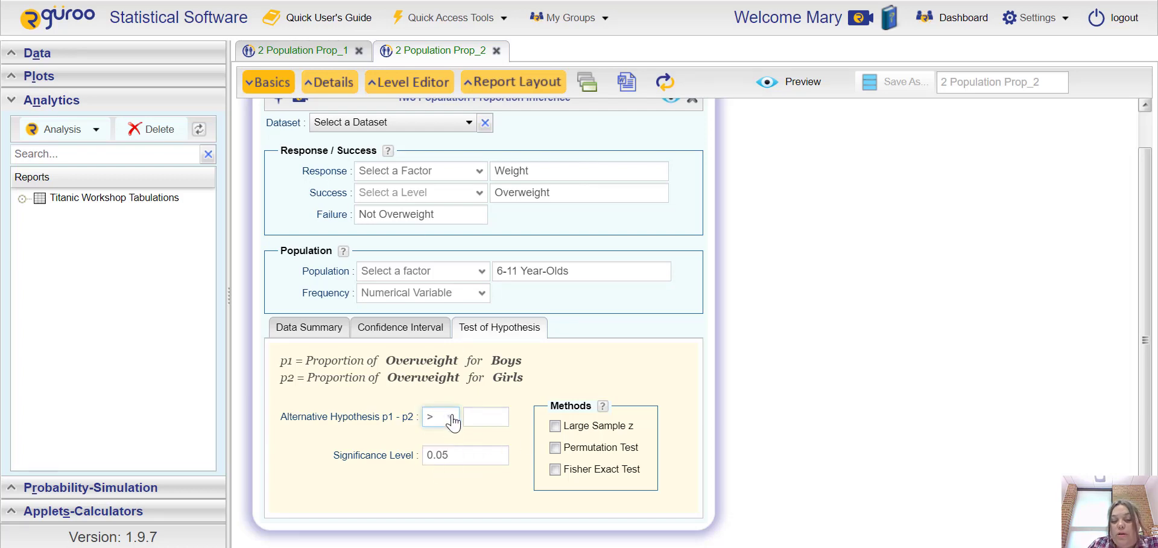
{"action": "left_click", "coordinate": [451, 416]}
{"action": "left_click", "coordinate": [432, 448]}
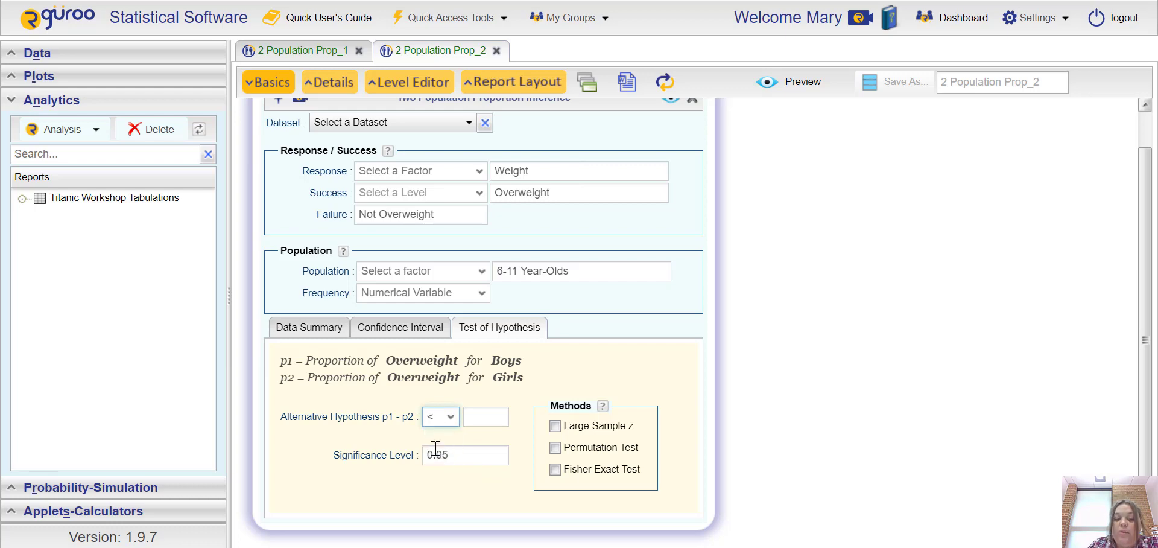
- Set the alternative hypothesis for p1 - p2 to != 0, matching the NHANES problem's hypothesis
{"action": "left_click", "coordinate": [453, 420]}
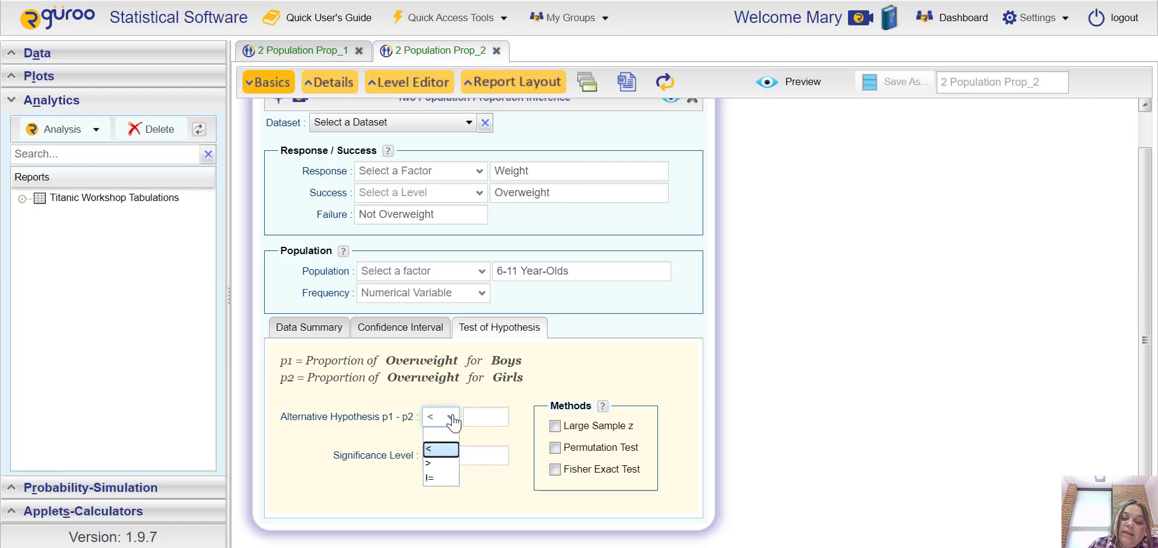
{"action": "left_click", "coordinate": [435, 482]}
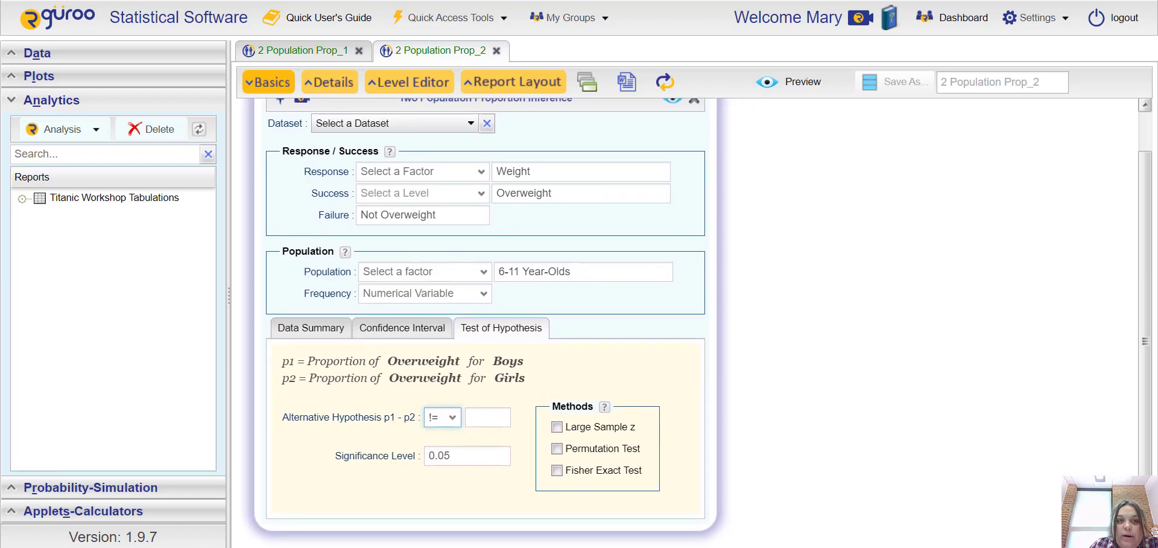
{"action": "key", "text": "ctrl+Tab"}
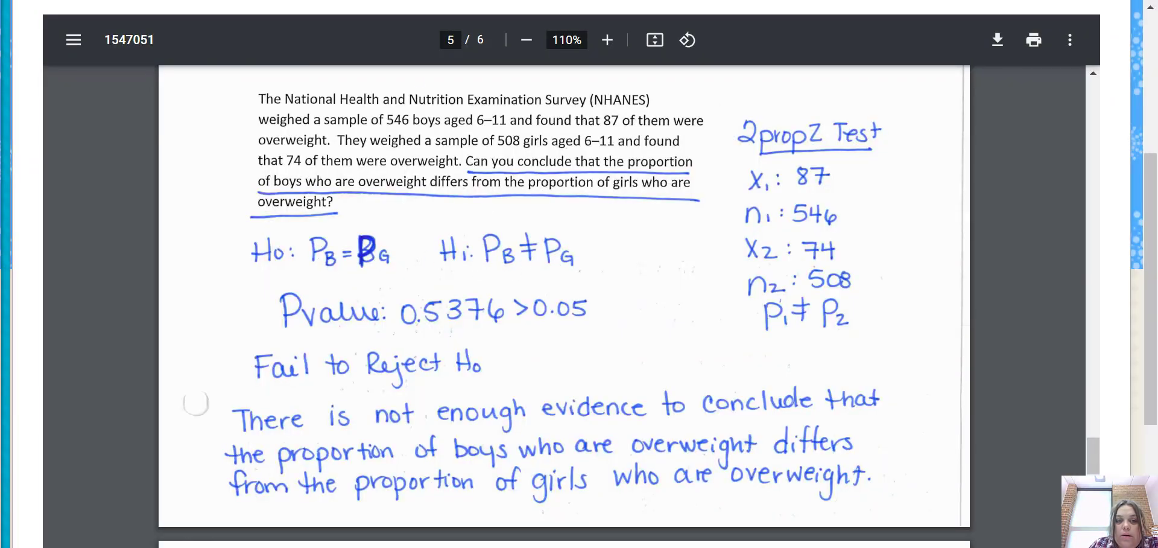
{"action": "key", "text": "ctrl+Tab"}
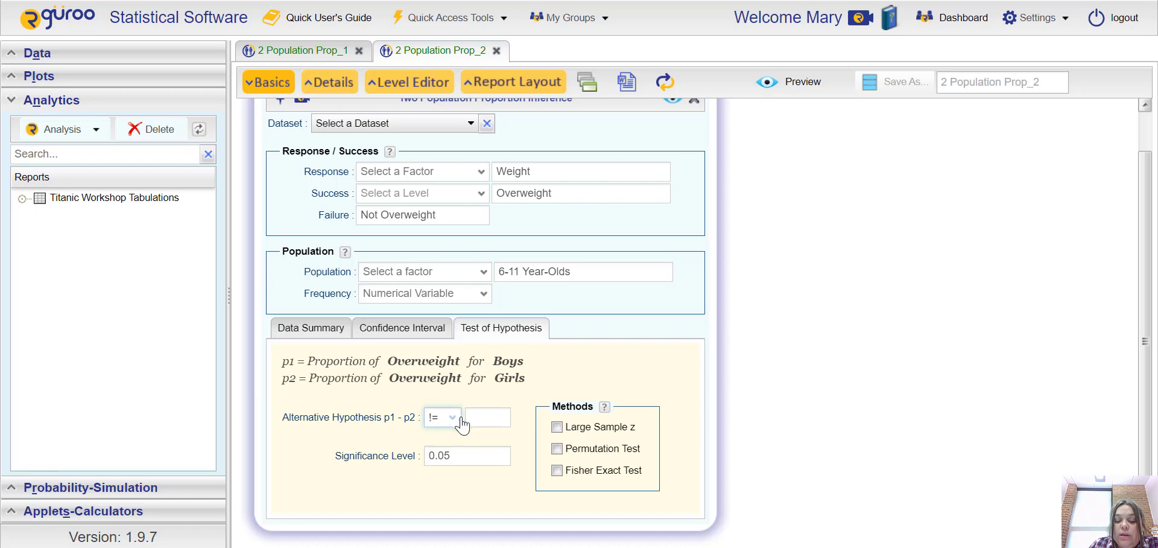
{"action": "left_click", "coordinate": [487, 417]}
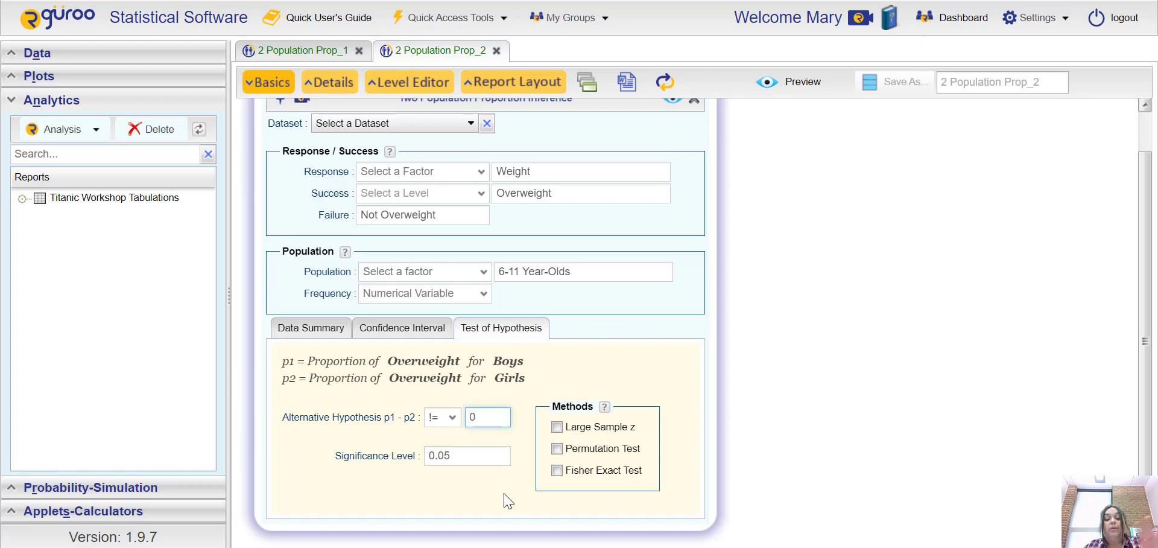
- Select the Large Sample z method for the hypothesis test and preview the report
{"action": "key", "text": "alt+Tab"}
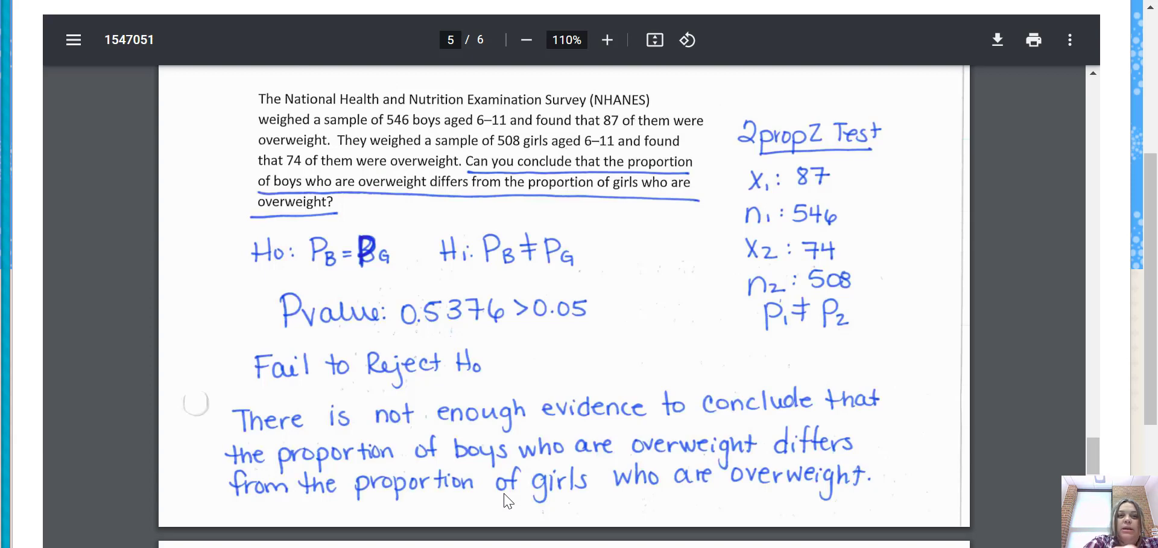
{"action": "key", "text": "alt+Tab"}
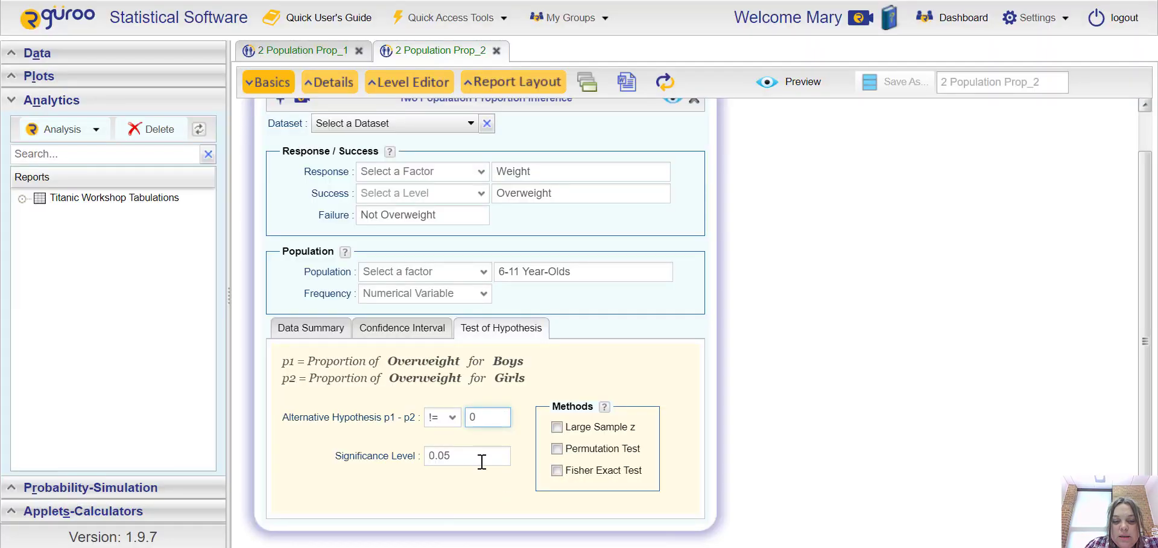
{"action": "left_click", "coordinate": [565, 430]}
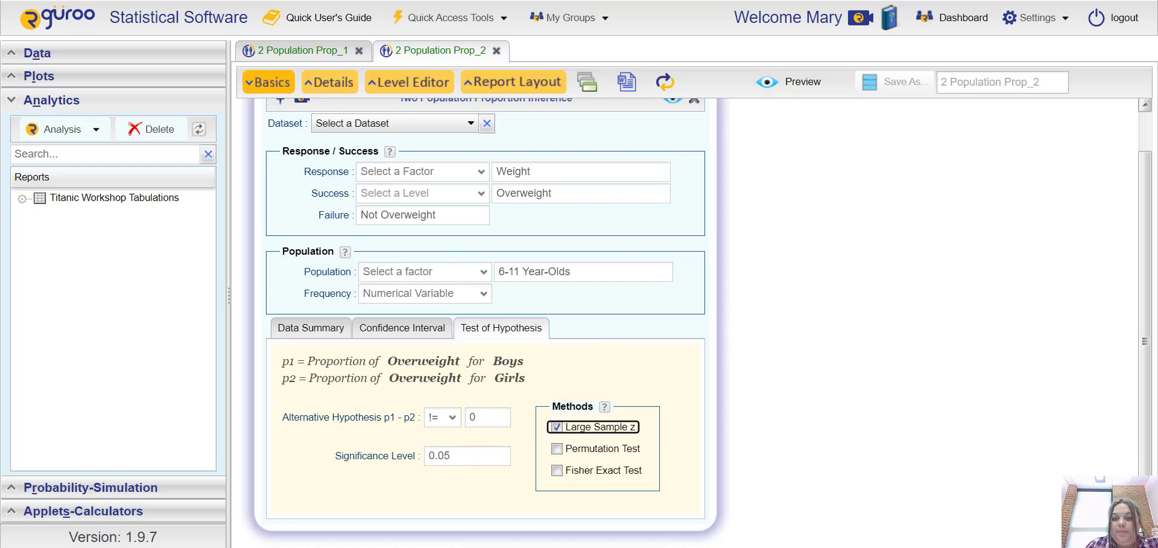
{"action": "scroll", "coordinate": [482, 302], "scroll_direction": "up", "scroll_amount": 1}
{"action": "left_click", "coordinate": [673, 144]}
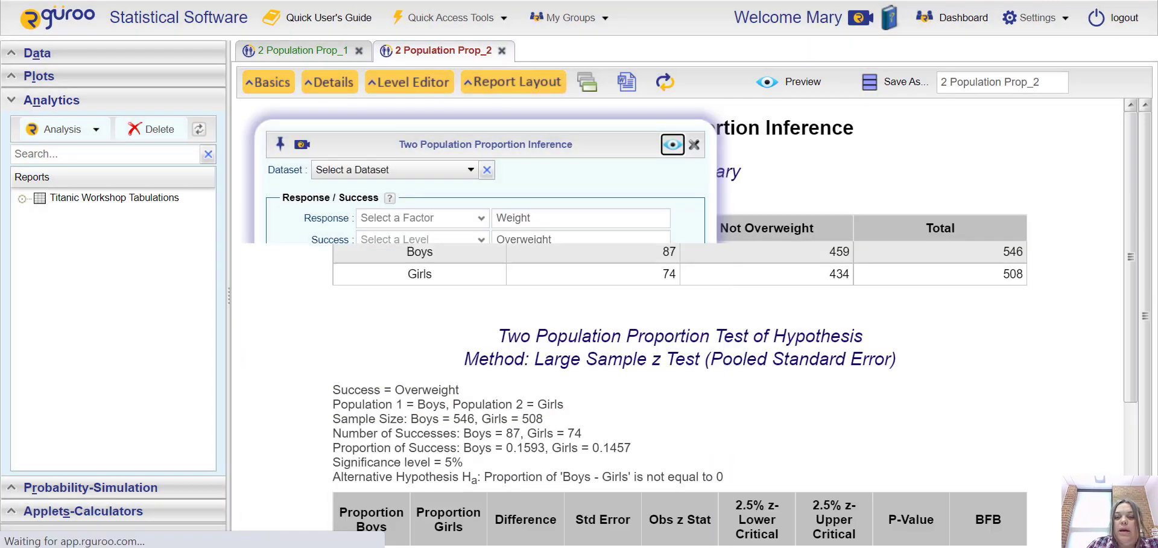
- Examine the z test results in the report and compare the p-value and conclusion with the handwritten NHANES solution
{"action": "scroll", "coordinate": [672, 144], "scroll_direction": "down", "scroll_amount": 1}
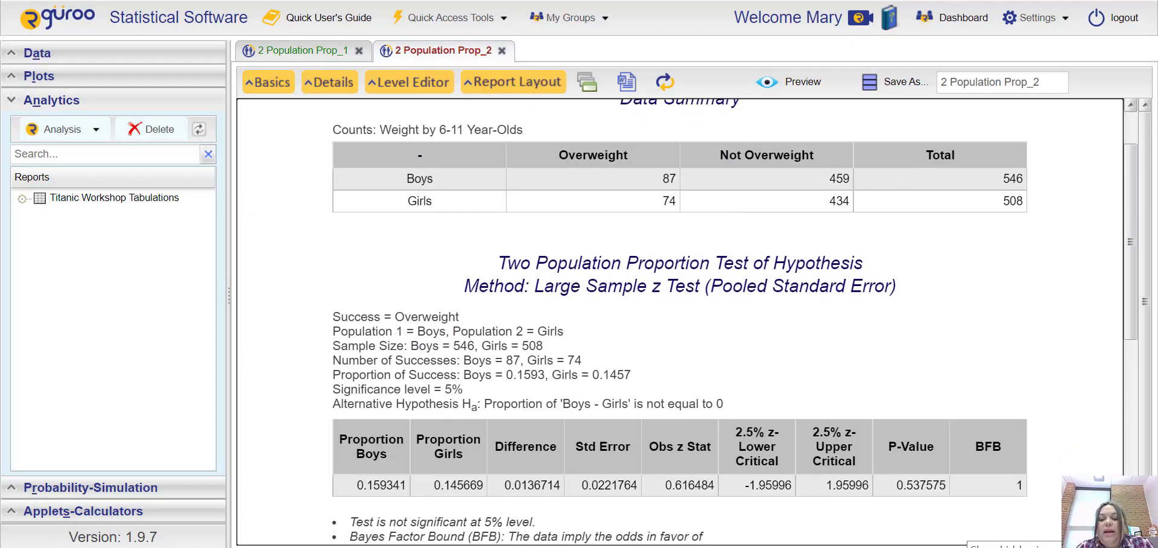
{"action": "scroll", "coordinate": [680, 322], "scroll_direction": "down", "scroll_amount": 2}
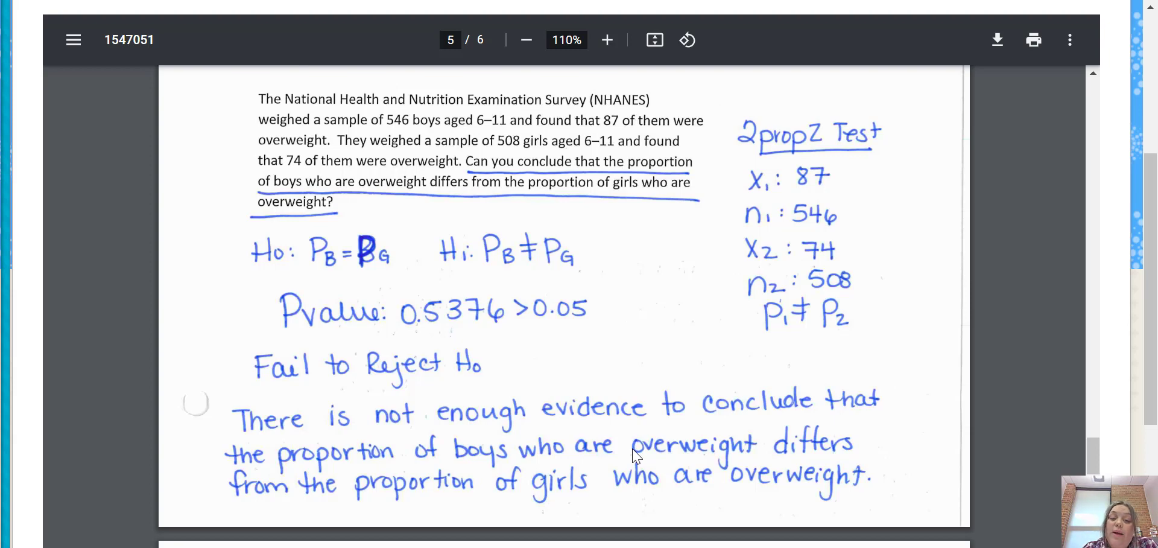
{"action": "scroll", "coordinate": [633, 455], "scroll_direction": "down", "scroll_amount": 1}
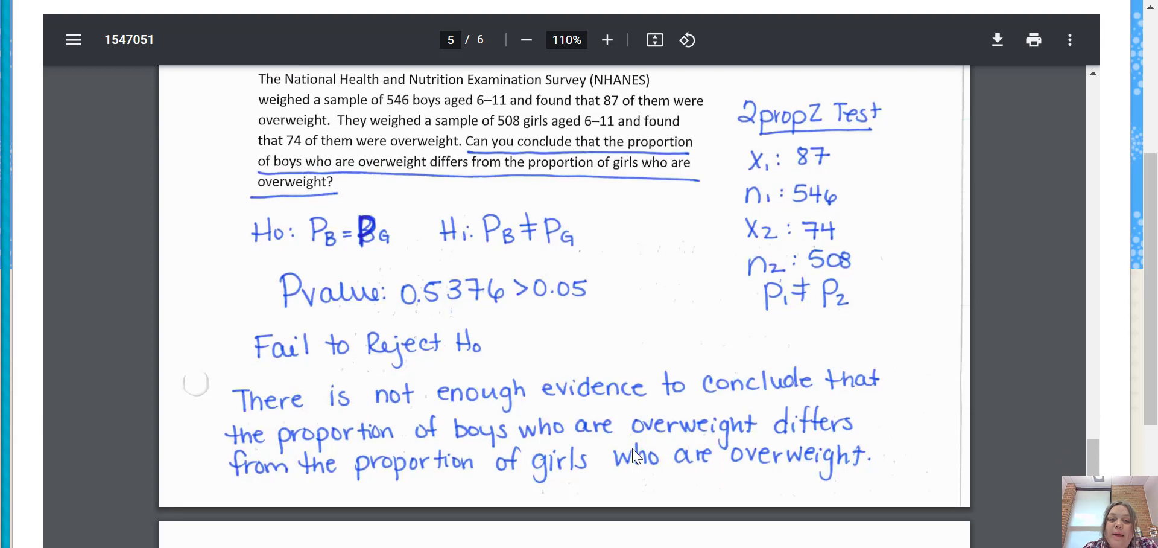
{"action": "scroll", "coordinate": [633, 455], "scroll_direction": "down", "scroll_amount": 1}
{"action": "scroll", "coordinate": [633, 456], "scroll_direction": "up", "scroll_amount": 1}
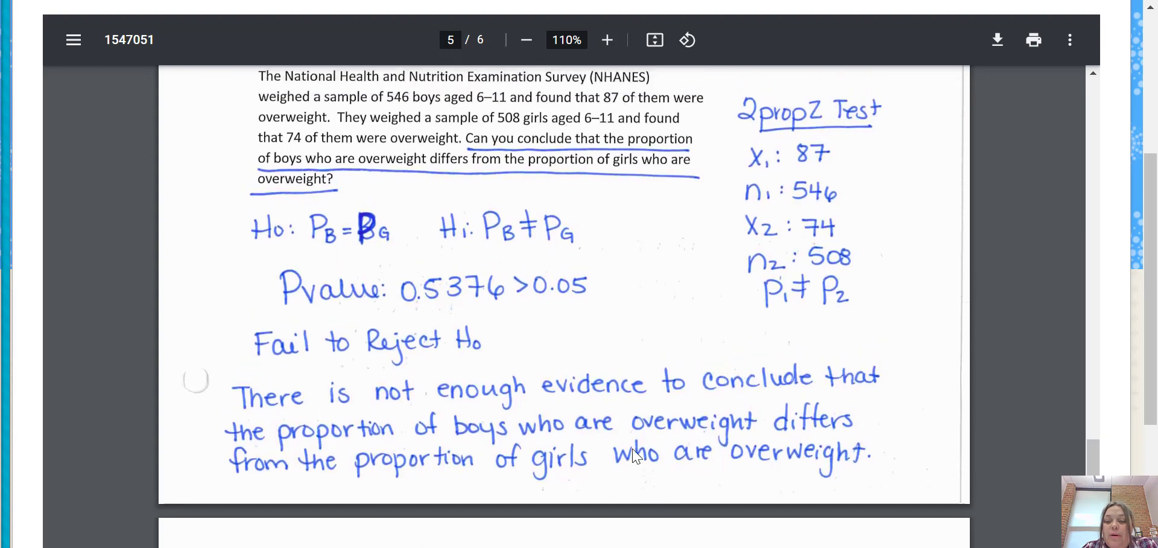